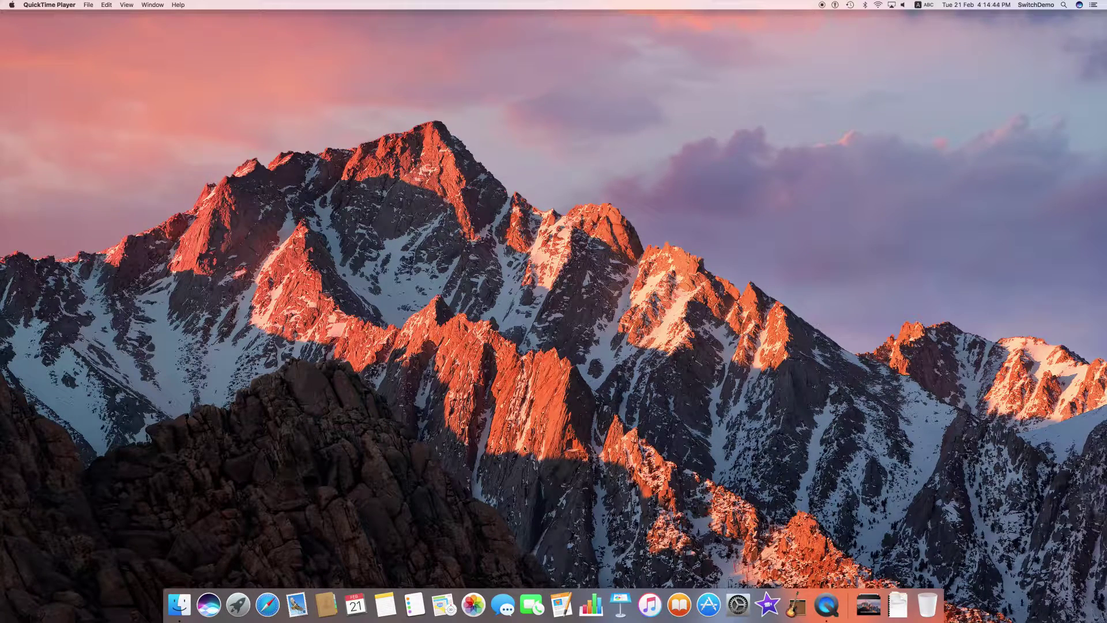
- Launch Mail from the Dock and reposition its inbox window near the desktop centre
click(464, 432)
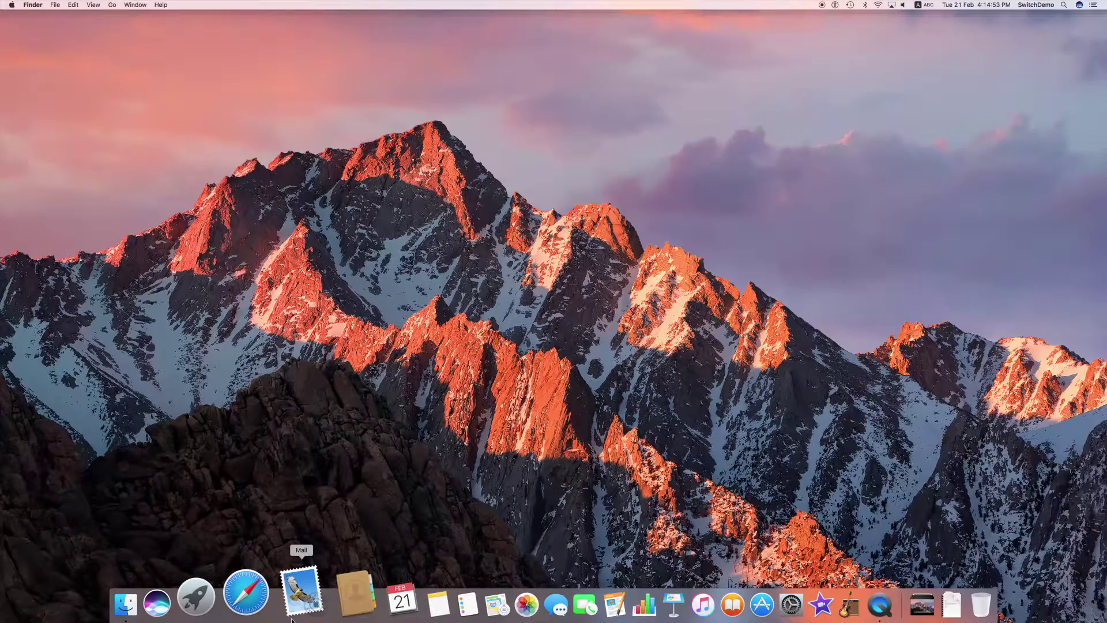
click(292, 619)
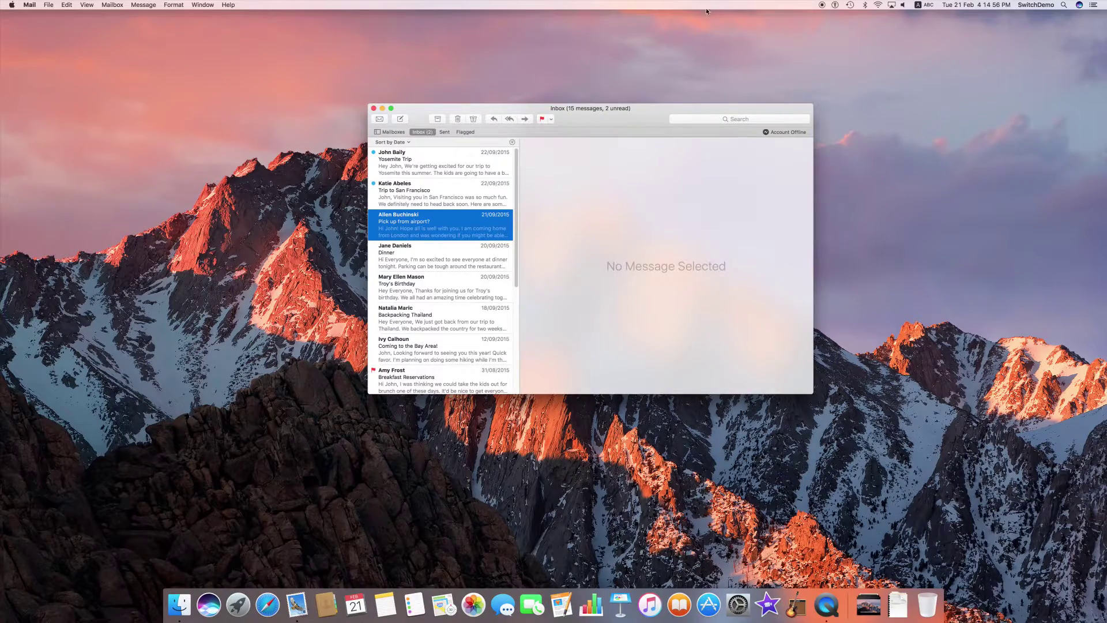
drag(622, 123, 639, 111)
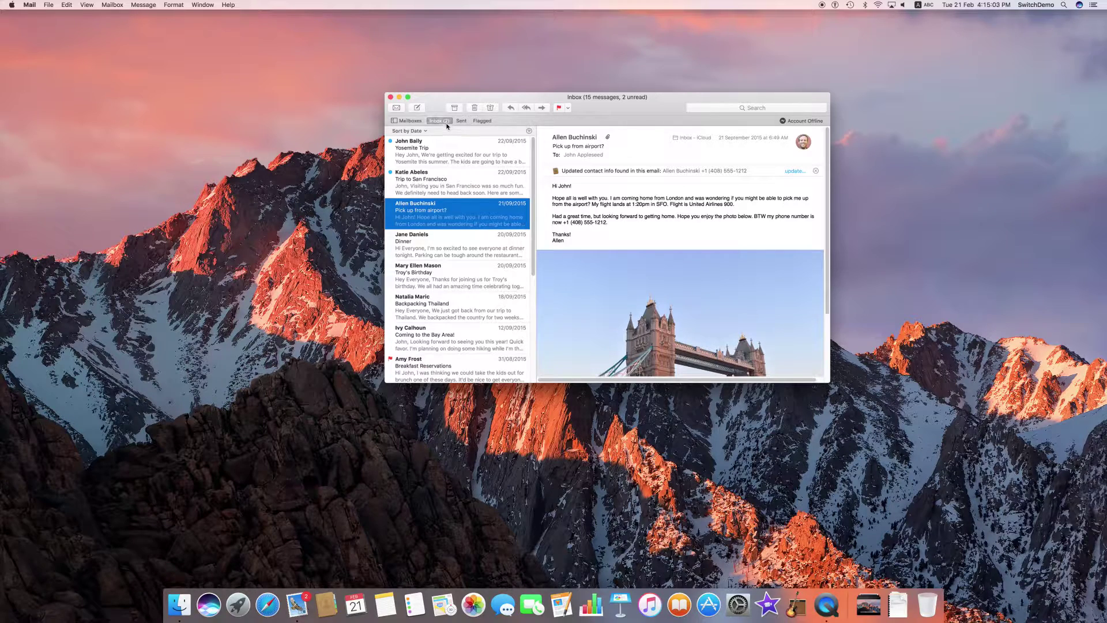
- Compose a new message whose body starts with 'Happy Birthday' followed by a new line
click(416, 107)
drag(438, 106, 454, 116)
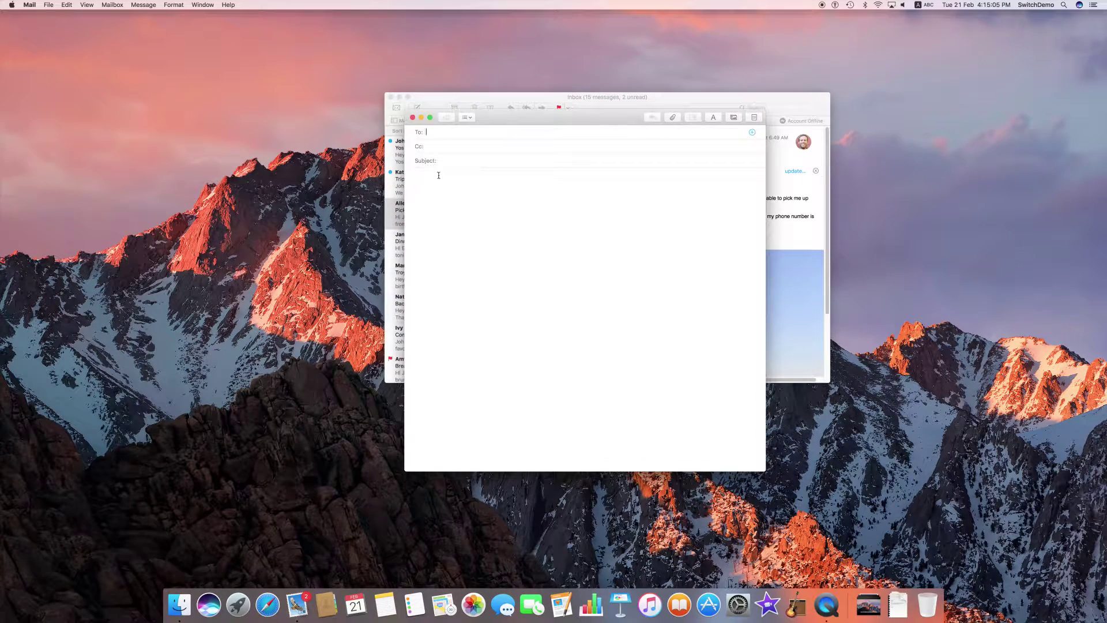
click(428, 187)
text(Happy Birthday)
key(Return)
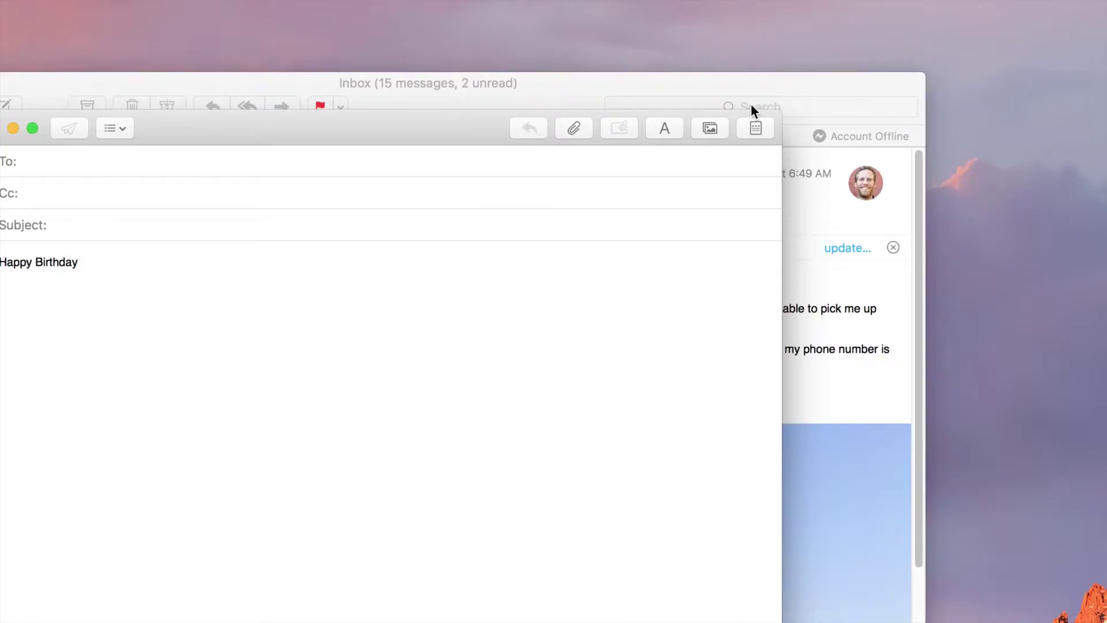
drag(430, 136, 504, 137)
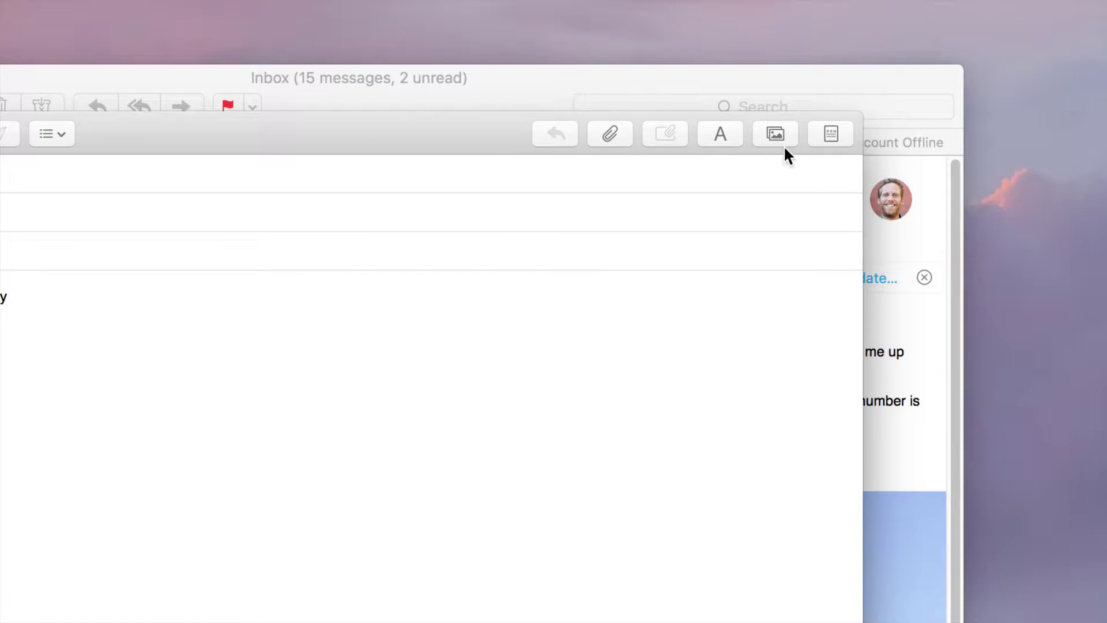
- Apply the green Gift birthday stationery to the message
click(829, 140)
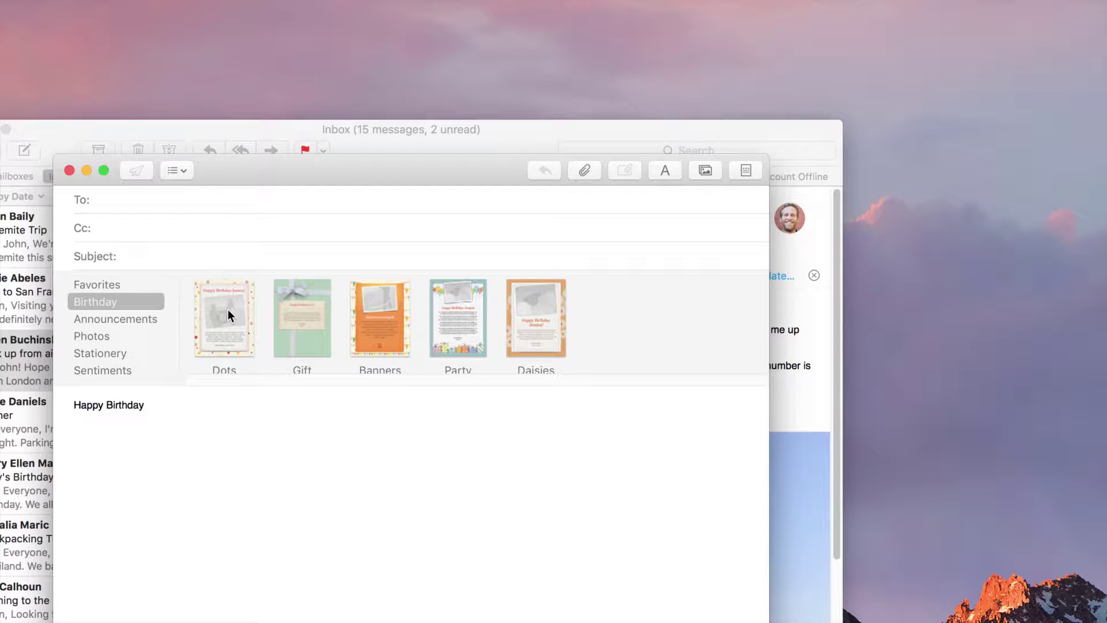
click(300, 333)
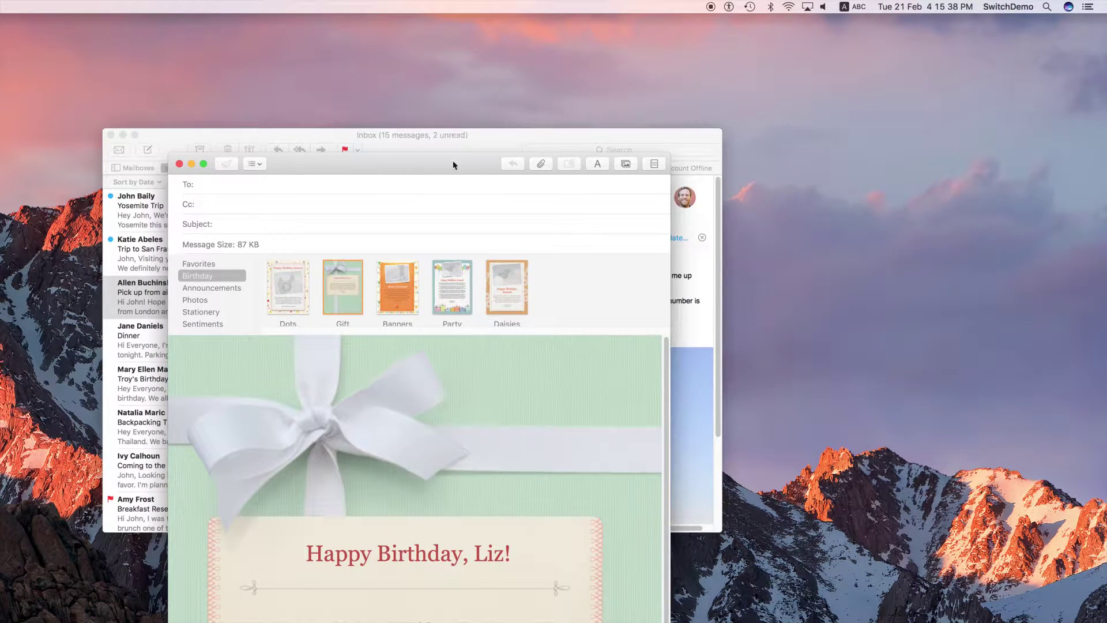
drag(453, 165, 521, 69)
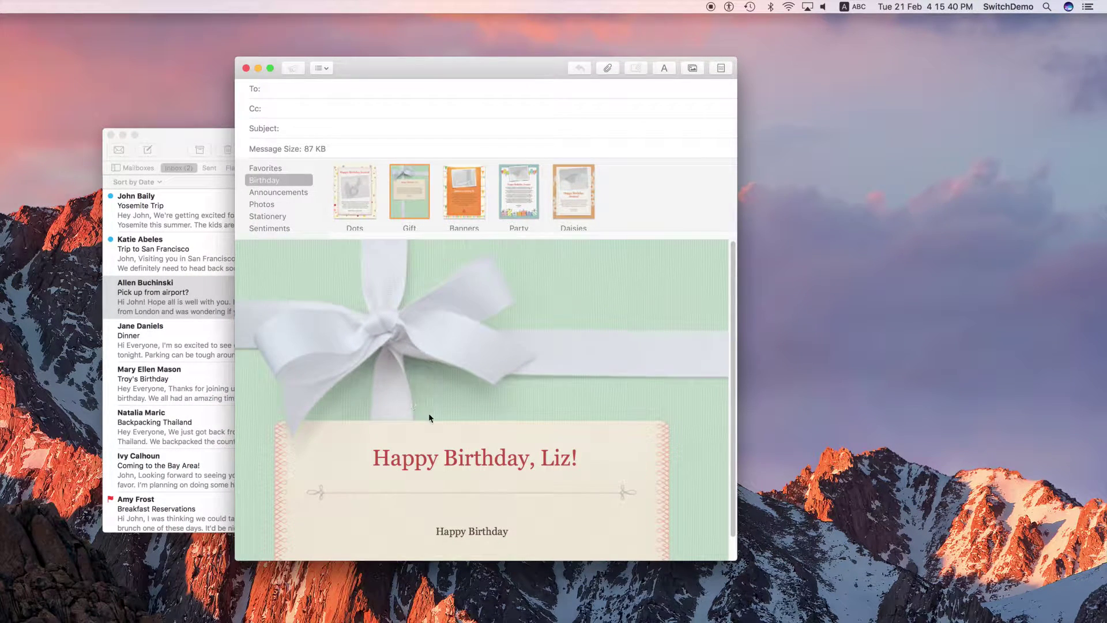
scroll(428, 413, down, 2)
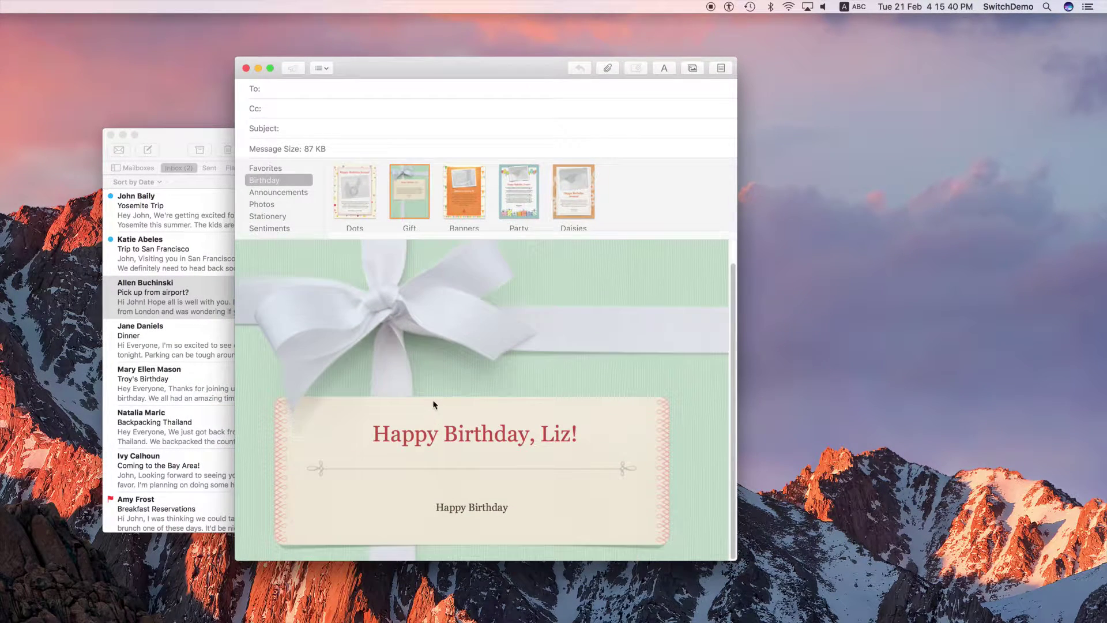
- Replace the name Liz in the card's heading with the recipient's name
click(473, 435)
double_click(561, 438)
text(K)
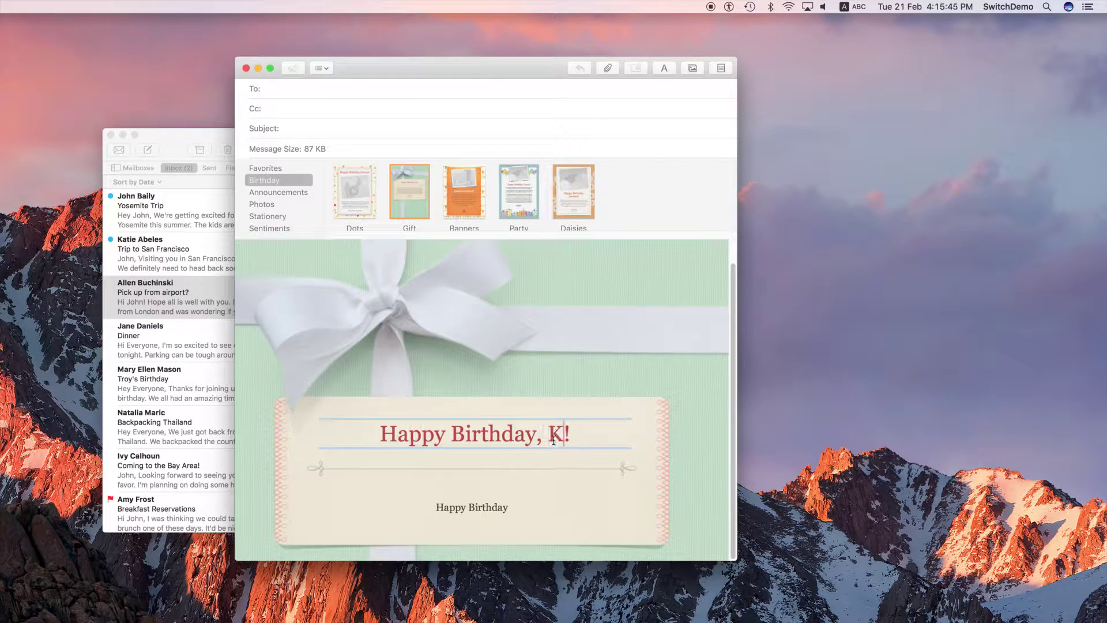
text(ant)
click(519, 509)
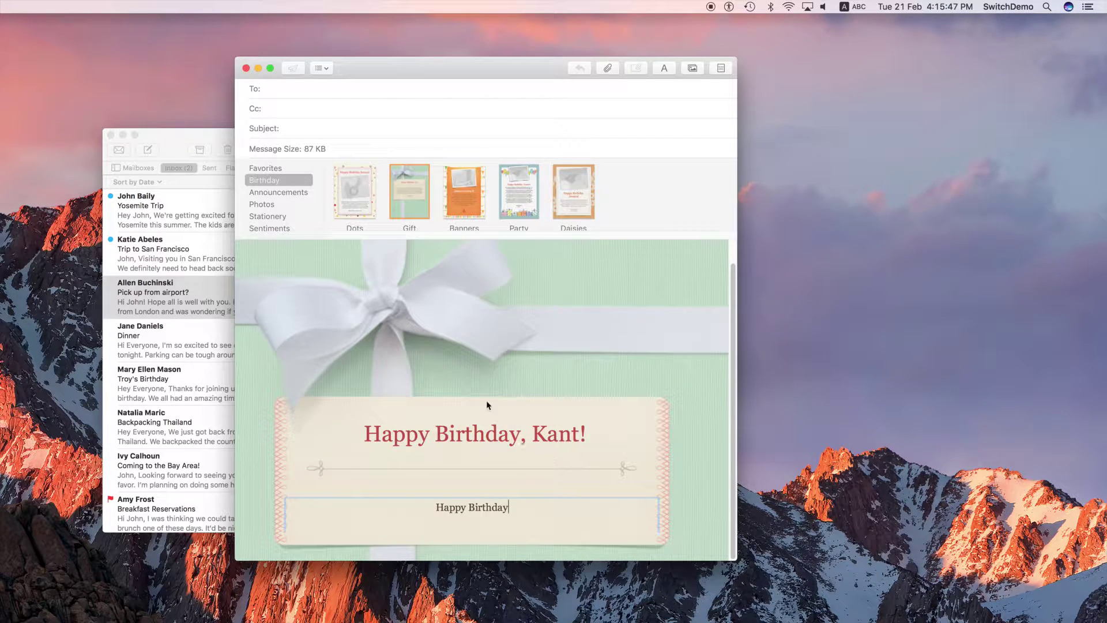
scroll(734, 365, up, 2)
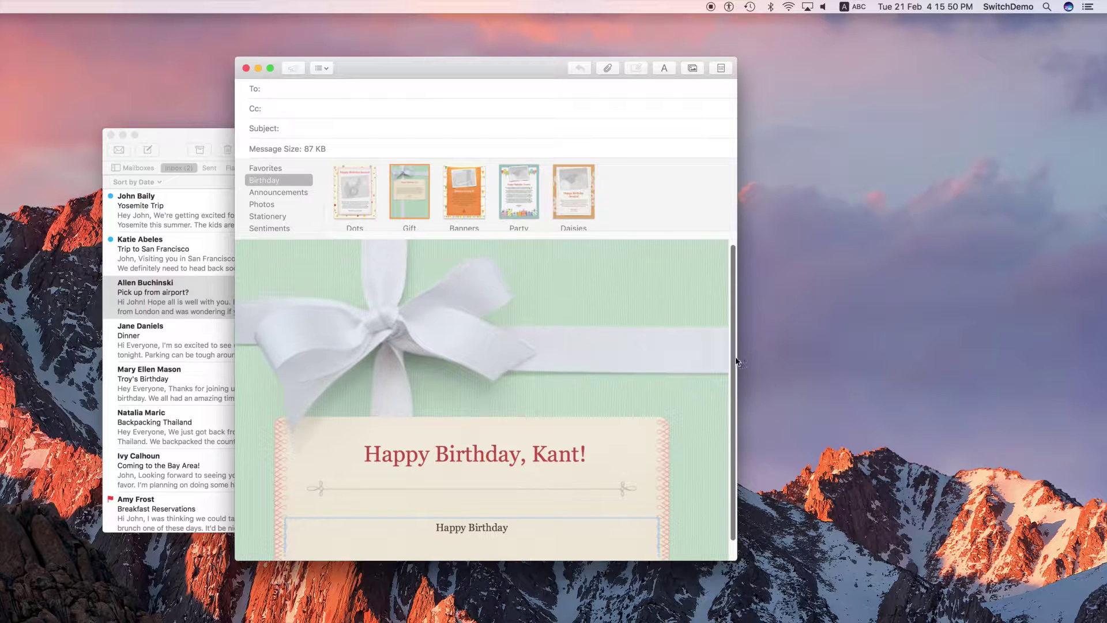
scroll(737, 362, up, 1)
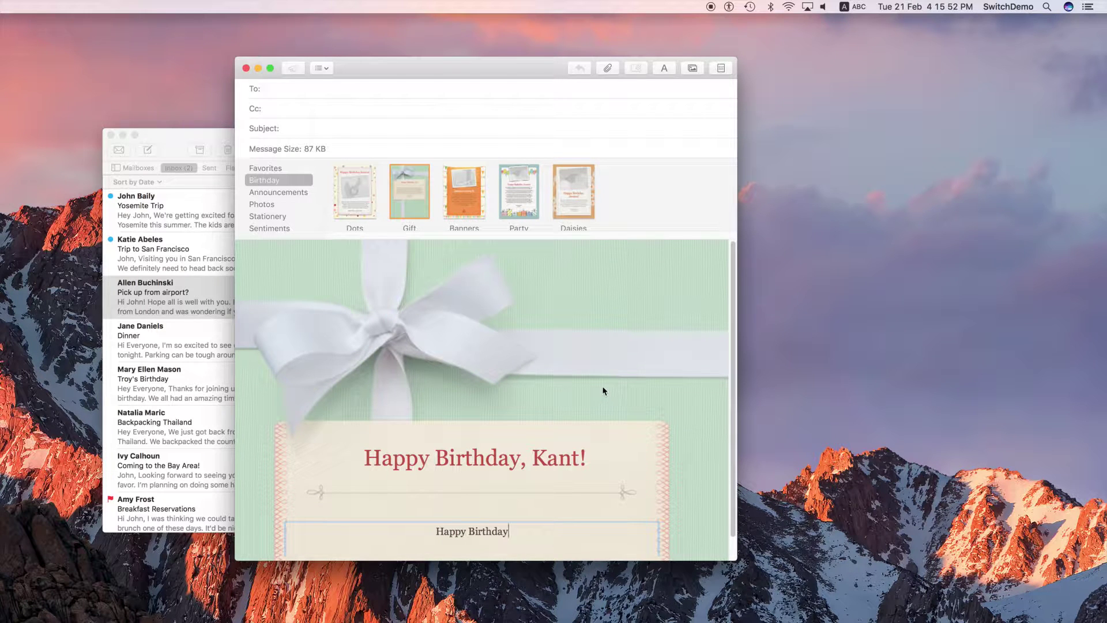
scroll(721, 385, down, 2)
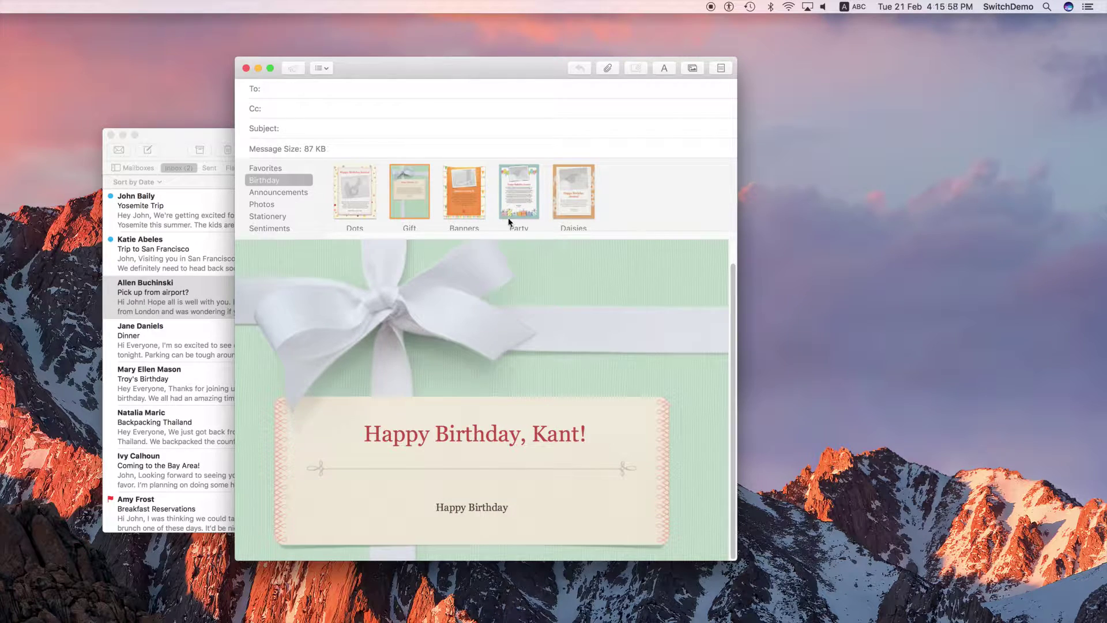
- Drop a photo from Downloads into the card's frame and switch to the Party balloon stationery
click(462, 203)
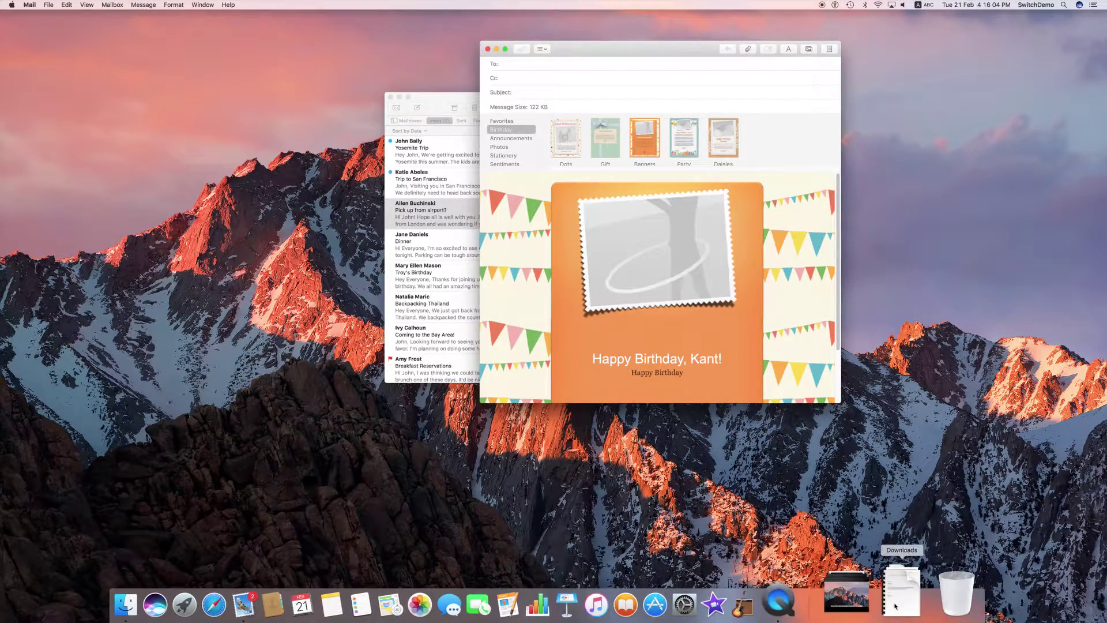
click(898, 605)
drag(907, 513, 658, 266)
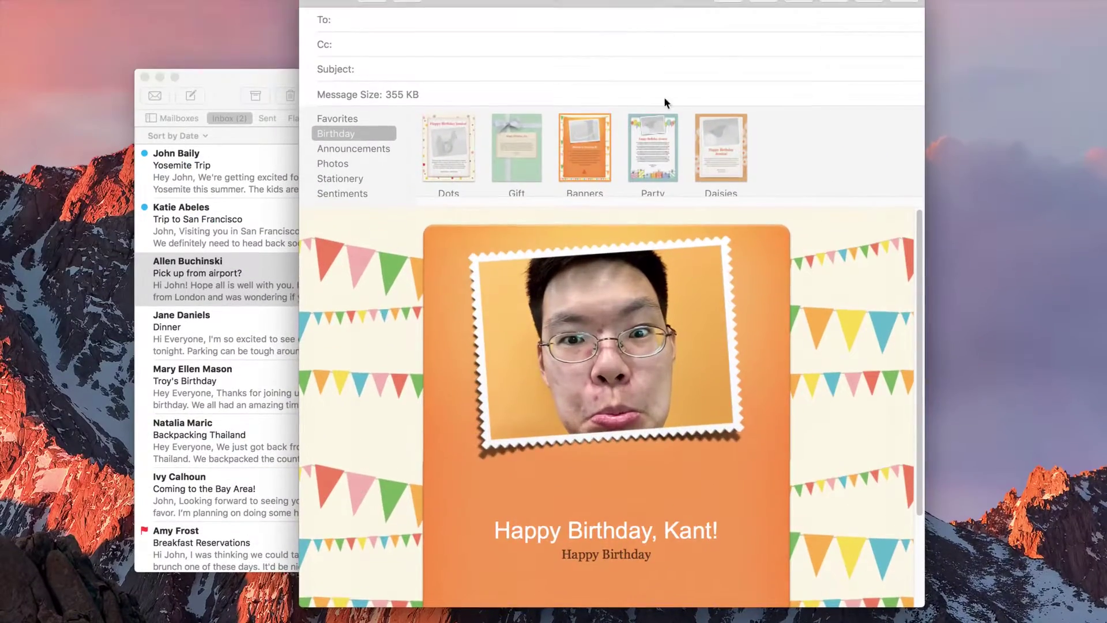
click(640, 162)
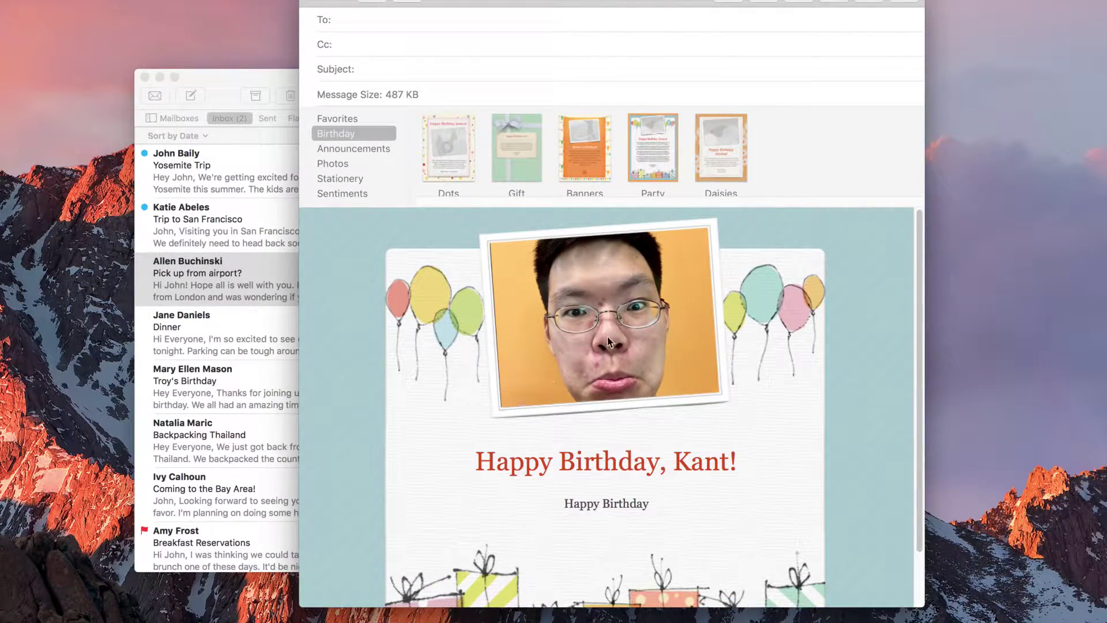
- Try Daisies, Banners and Gift, then Announcements' Lunch, Dinner, Dinner Party and Picnic designs
click(730, 161)
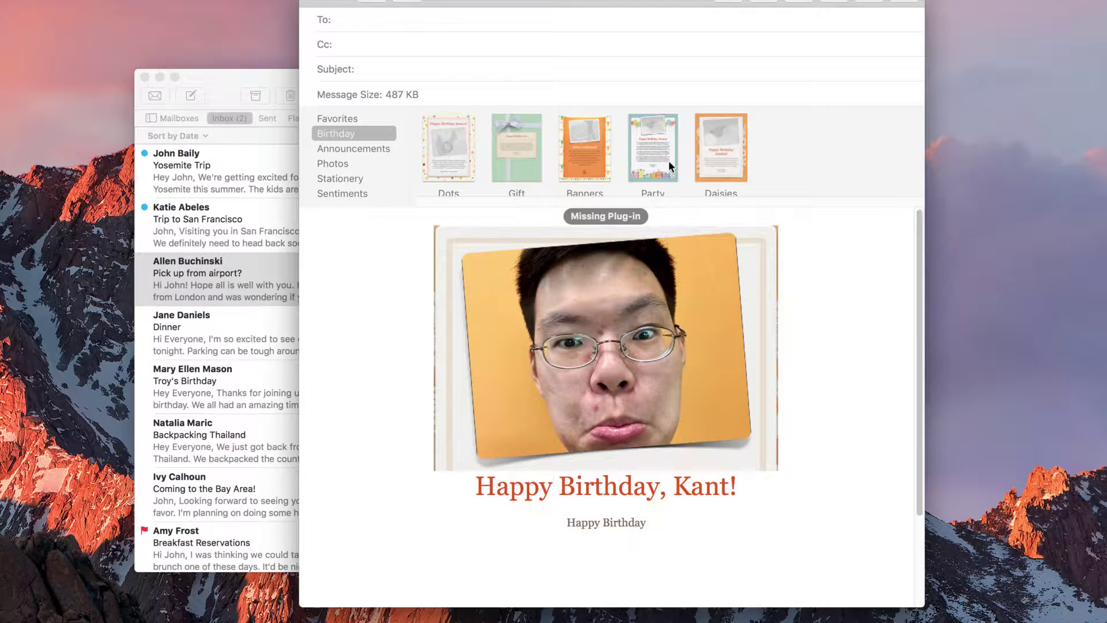
click(587, 162)
click(513, 157)
click(380, 148)
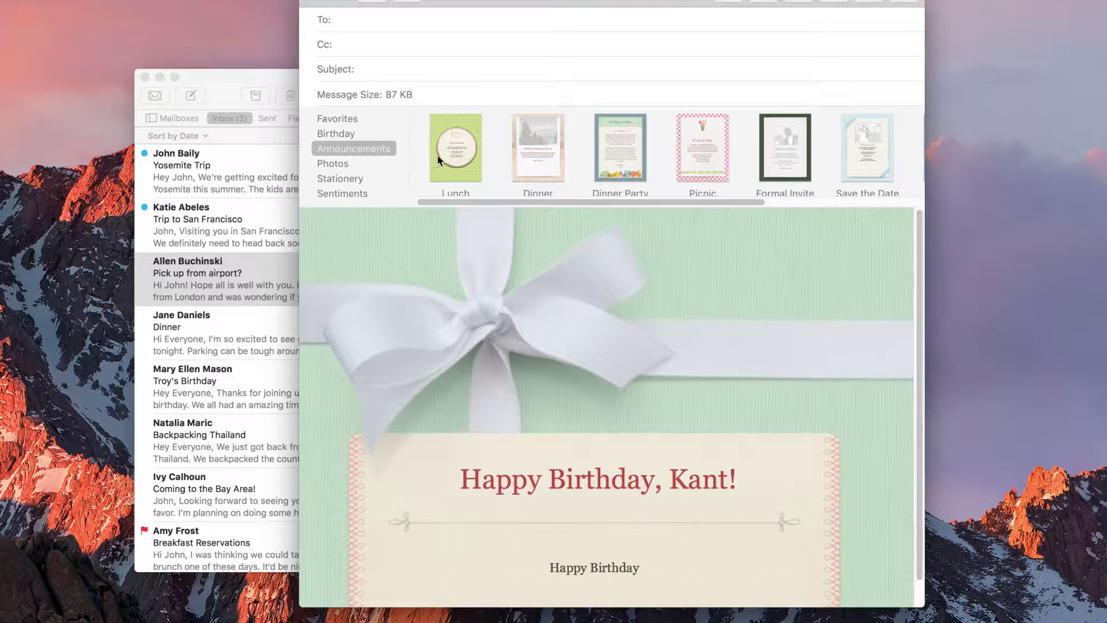
click(455, 163)
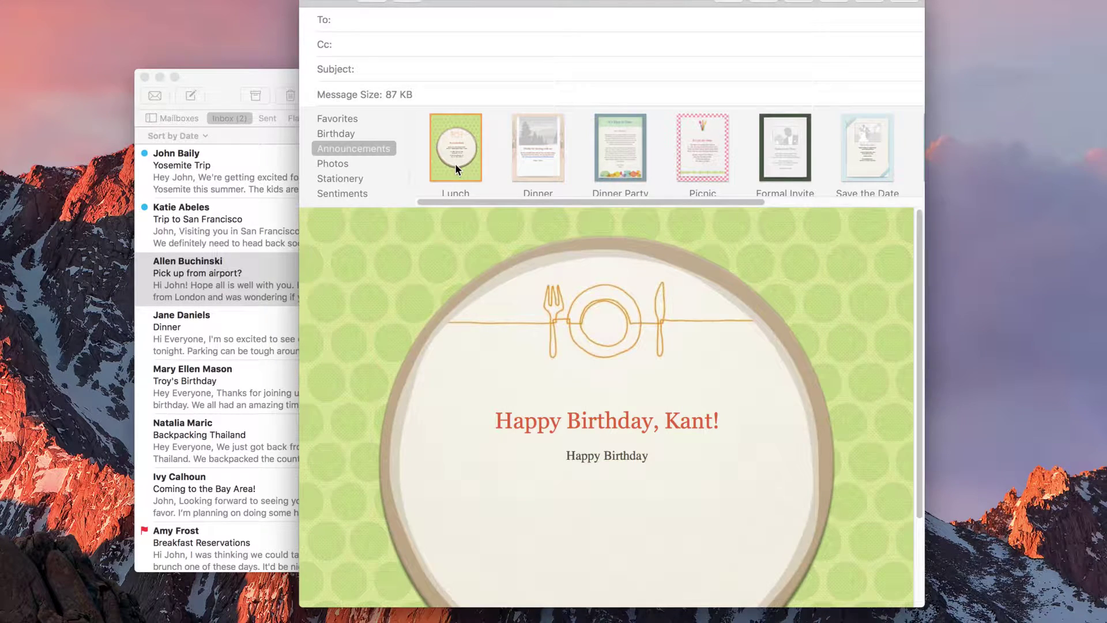
click(537, 173)
click(612, 166)
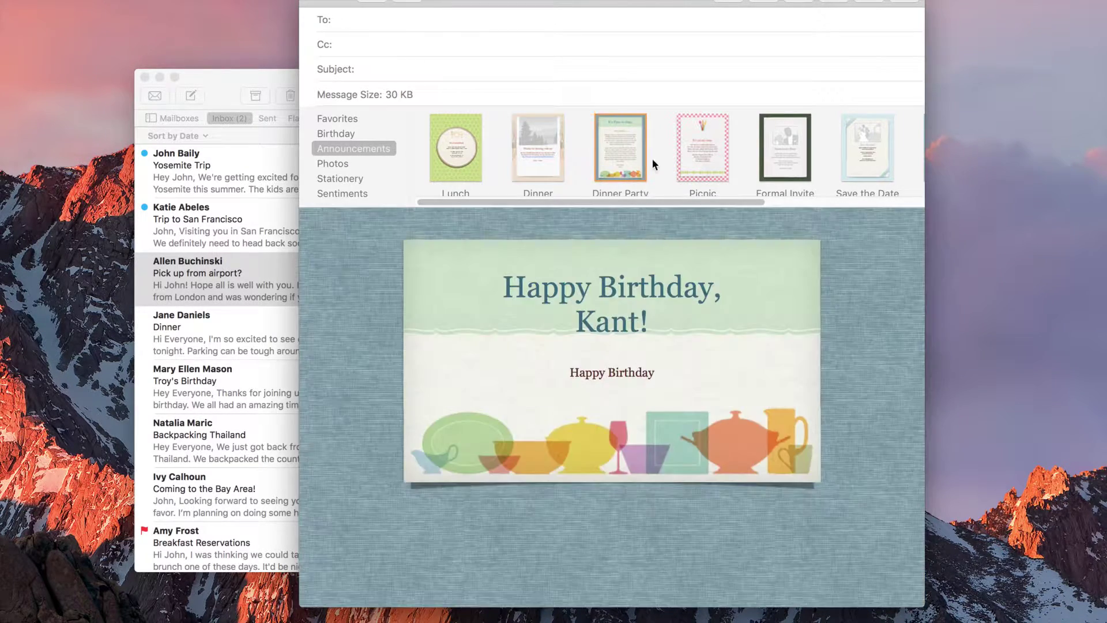
click(707, 160)
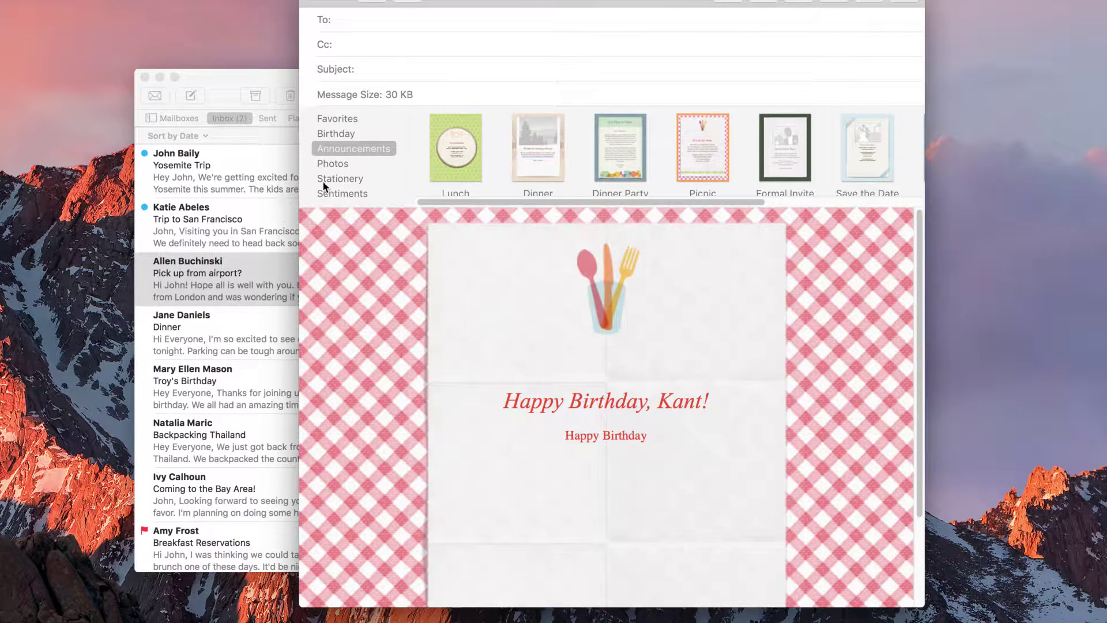
- Try the Photos designs Bamboo, Tack Board, Doodles and Vacation, settling on Postcard
click(340, 165)
click(537, 166)
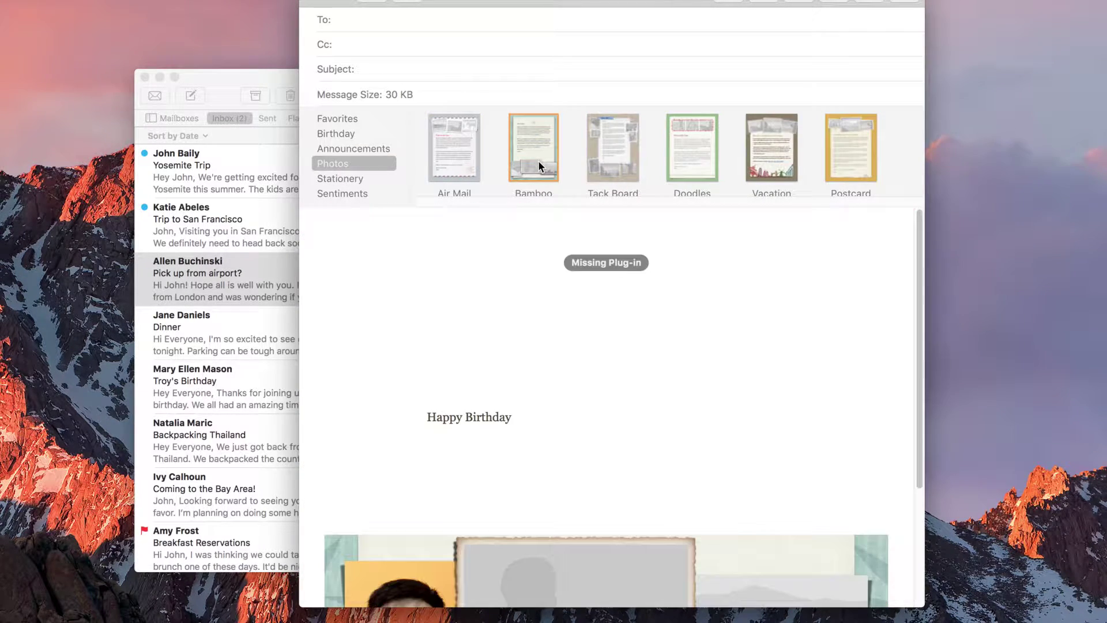
scroll(612, 496, down, 5)
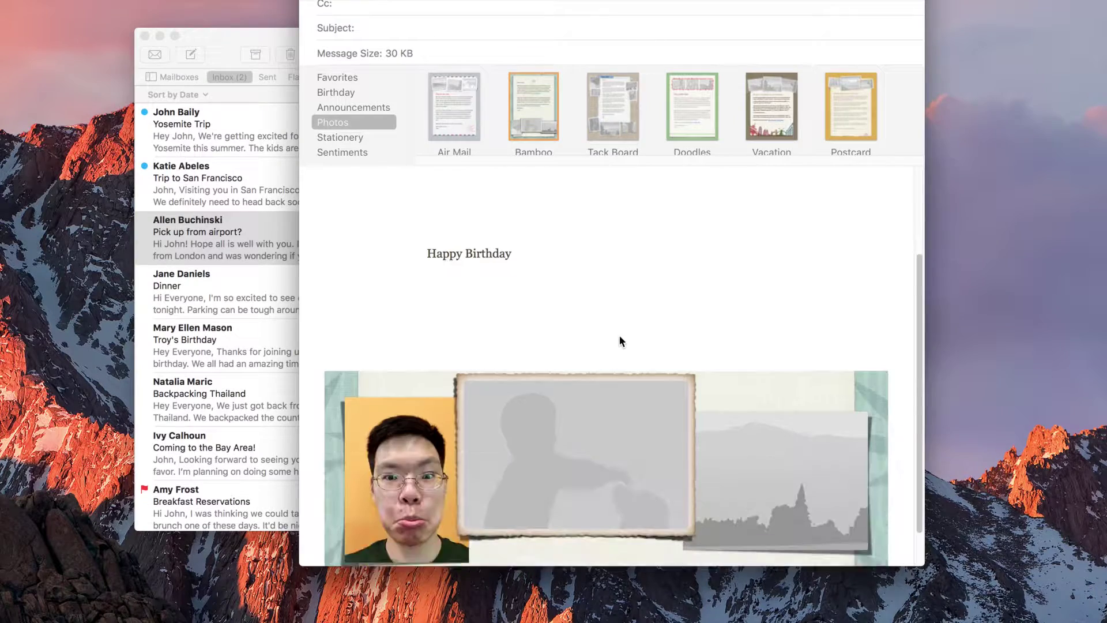
click(613, 111)
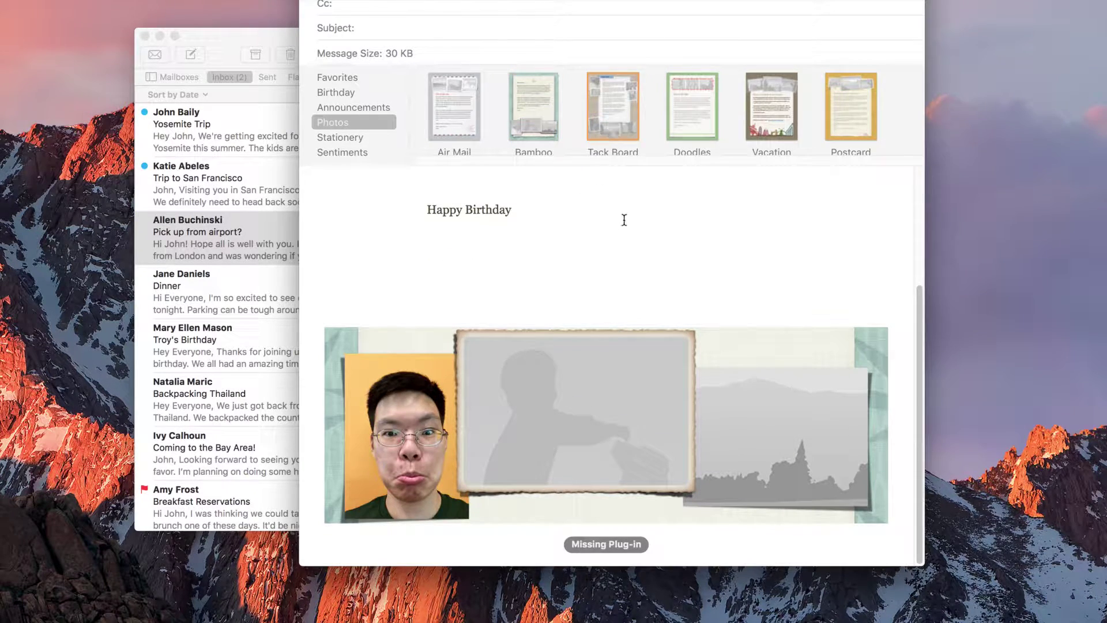
click(694, 101)
click(769, 117)
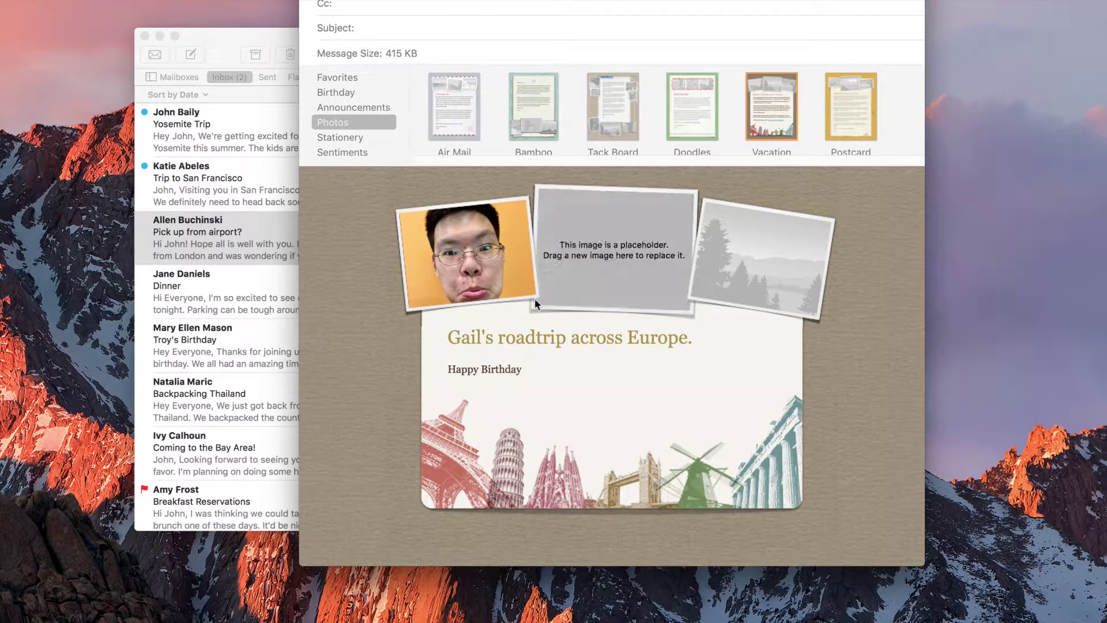
click(850, 109)
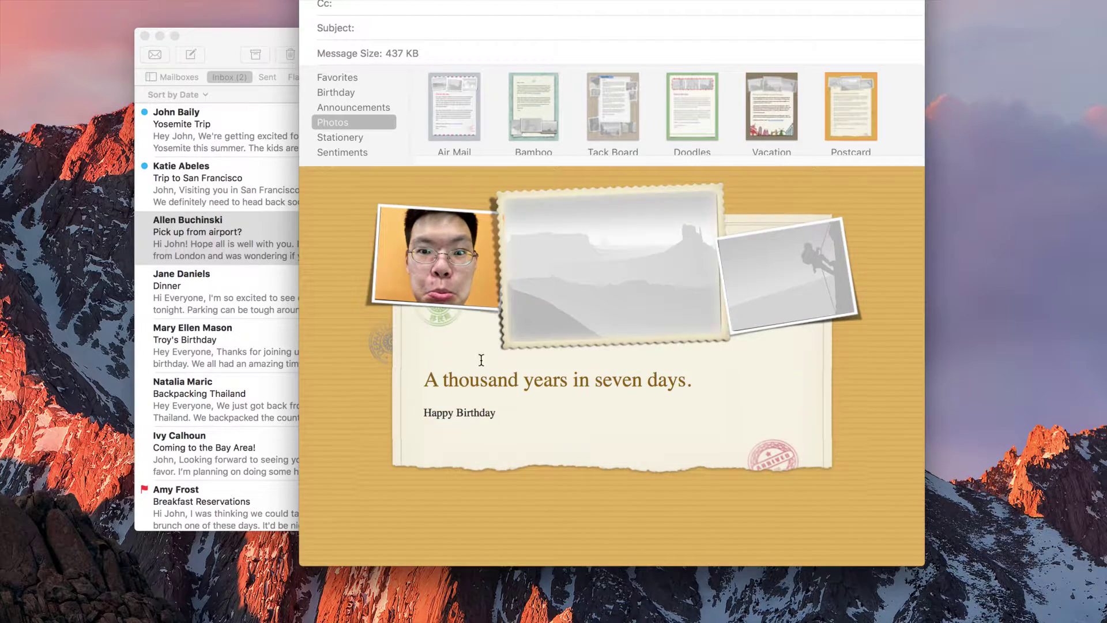
- Try the plain Stationery designs Sand Dollar, Butterfly, Flower and the yellow Sticky note
click(338, 138)
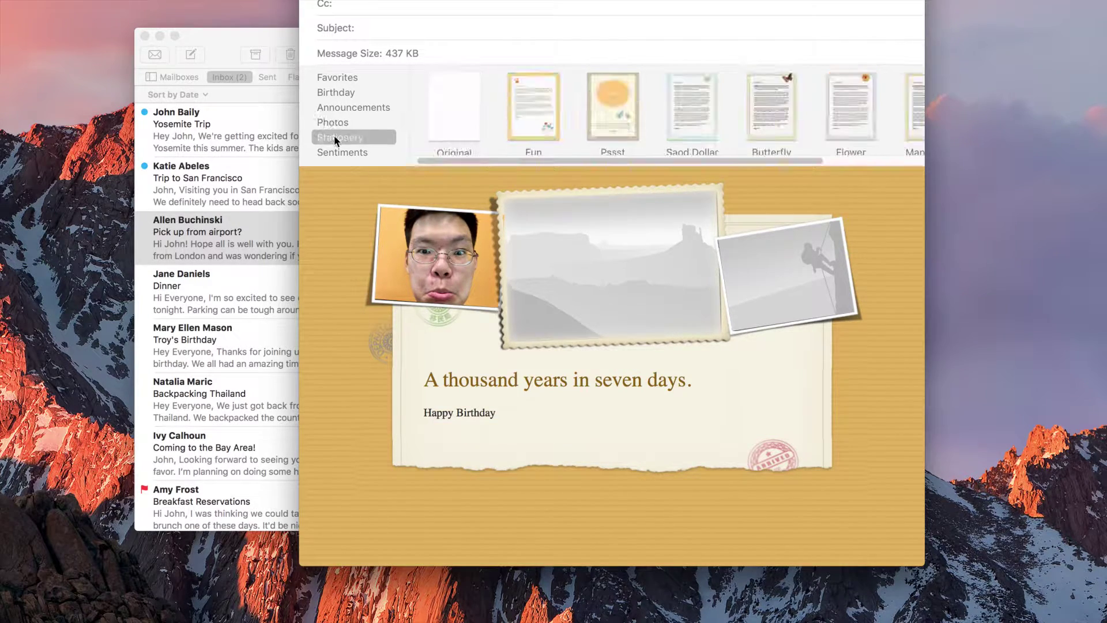
click(701, 108)
click(770, 111)
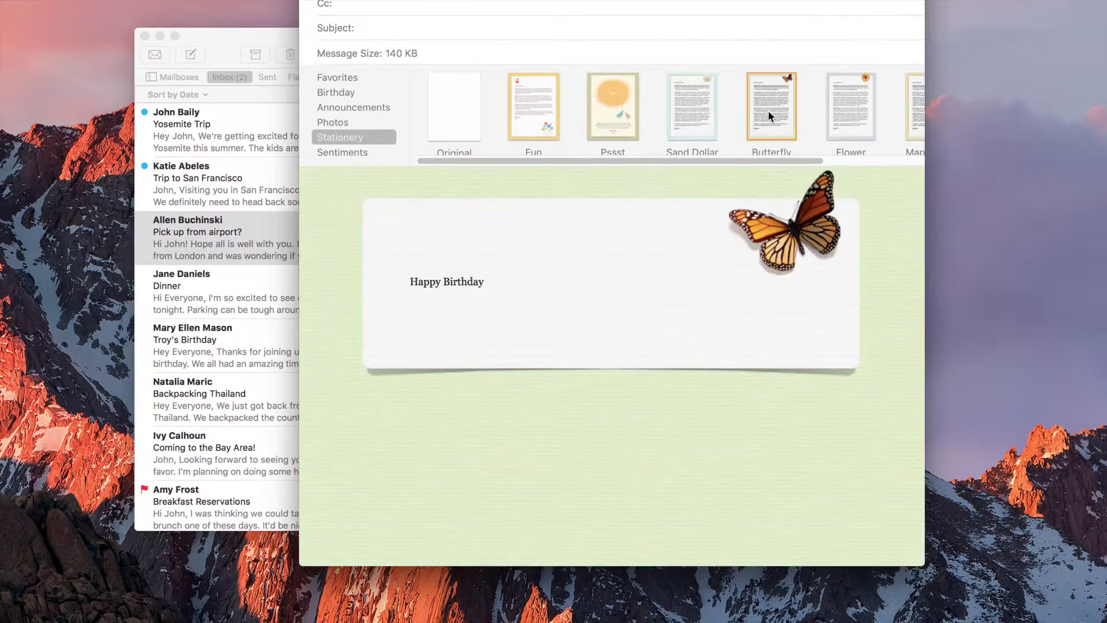
click(840, 119)
drag(759, 160, 863, 158)
click(862, 128)
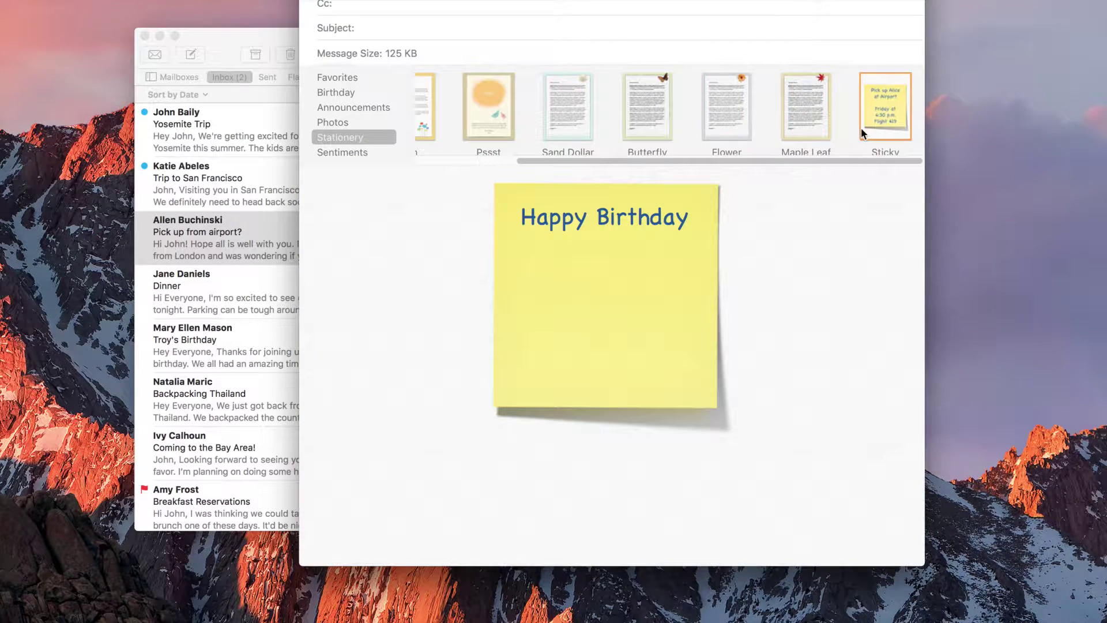
- Make the message the Sentiments Heart card reading 'Will you be mine?' and reposition its window
click(313, 153)
click(557, 120)
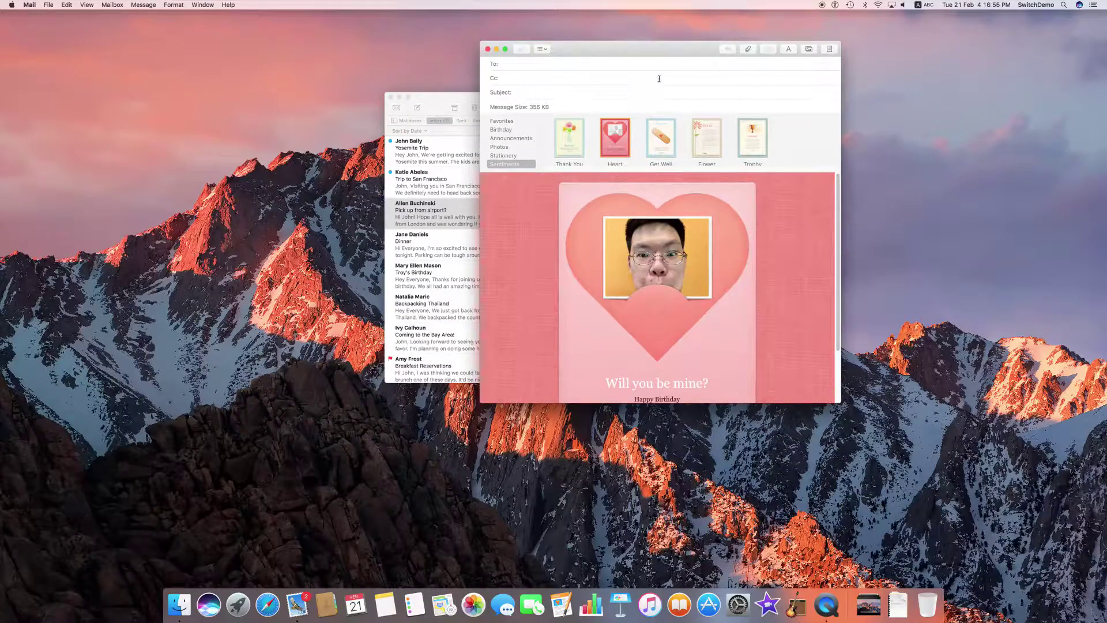
drag(675, 45, 552, 80)
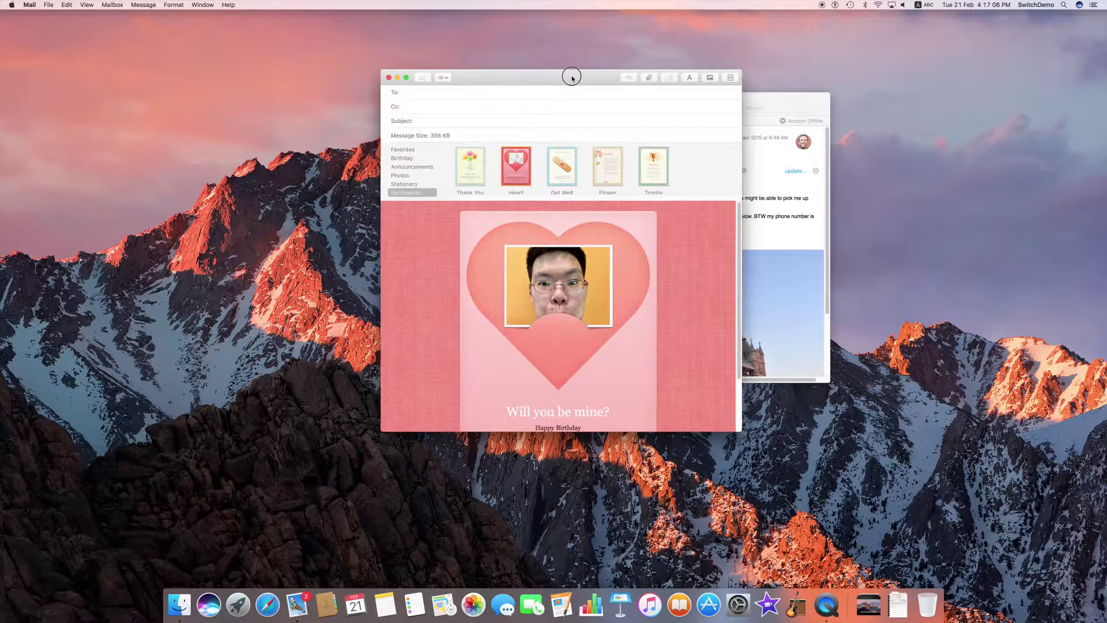
mouse_move(563, 76)
mouse_down()
mouse_move(522, 64)
mouse_move(560, 93)
mouse_up()
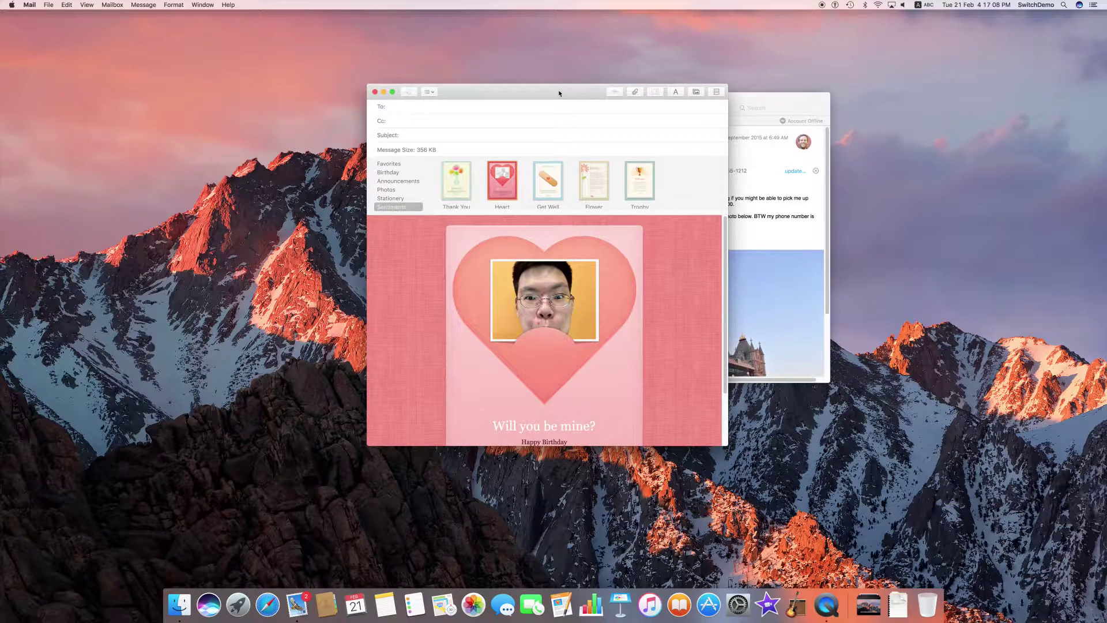